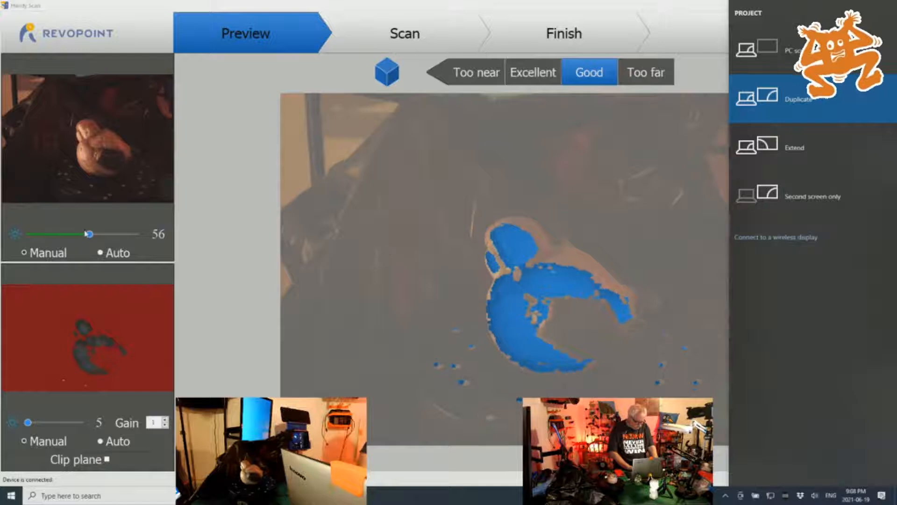
Set both the color camera and the depth camera exposure to Auto
left_click(99, 254)
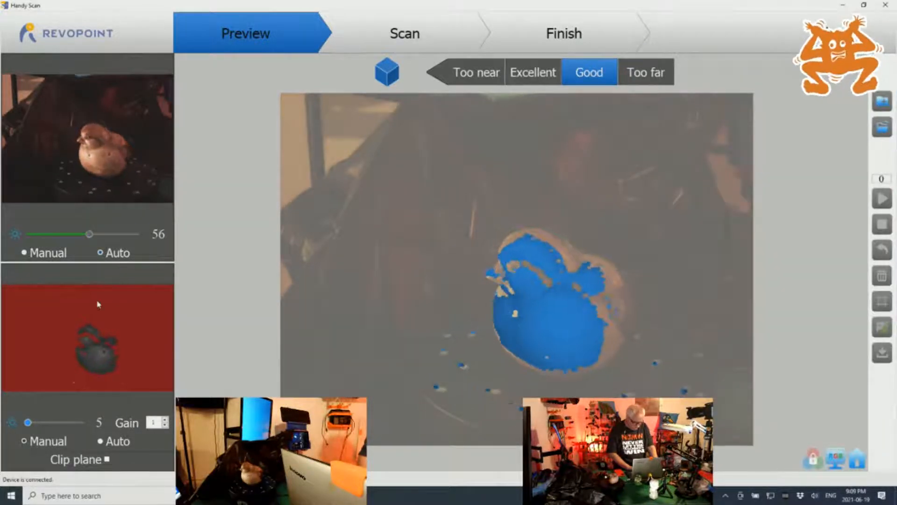
left_click(100, 441)
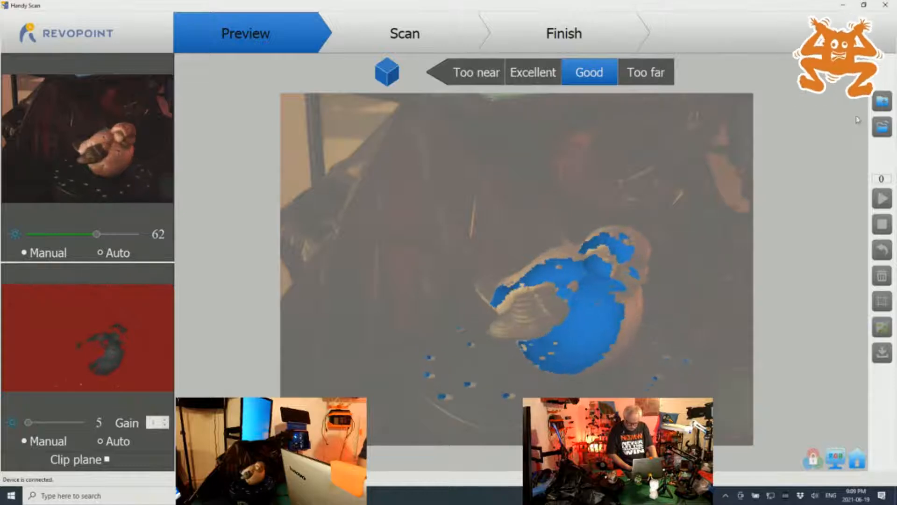
left_click(883, 103)
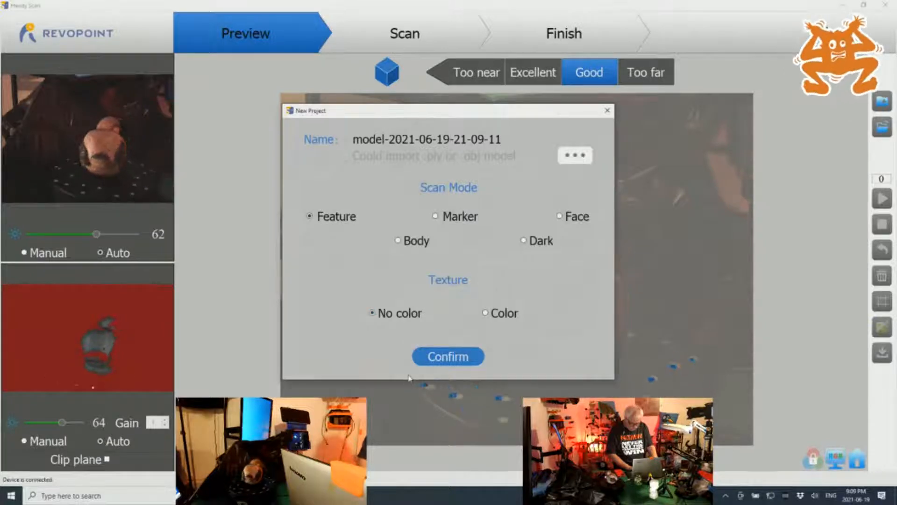
left_click(457, 358)
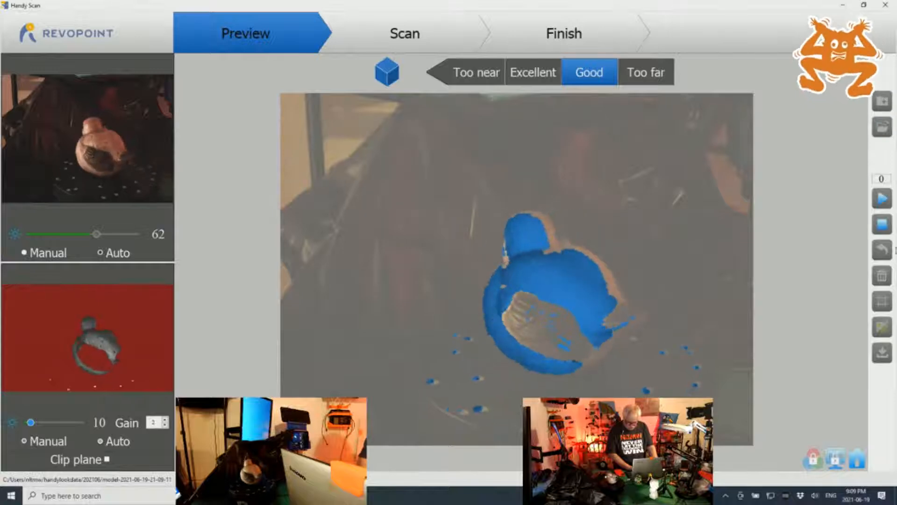
left_click(882, 199)
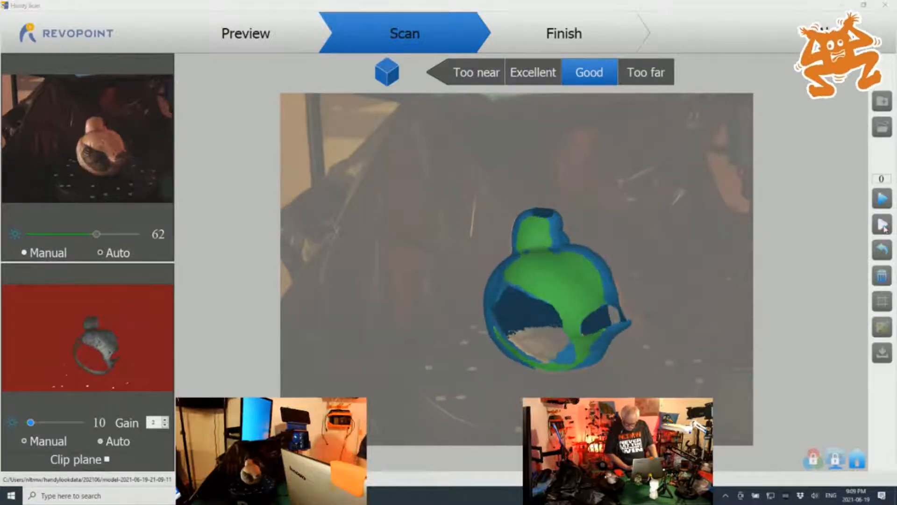
left_click(884, 226)
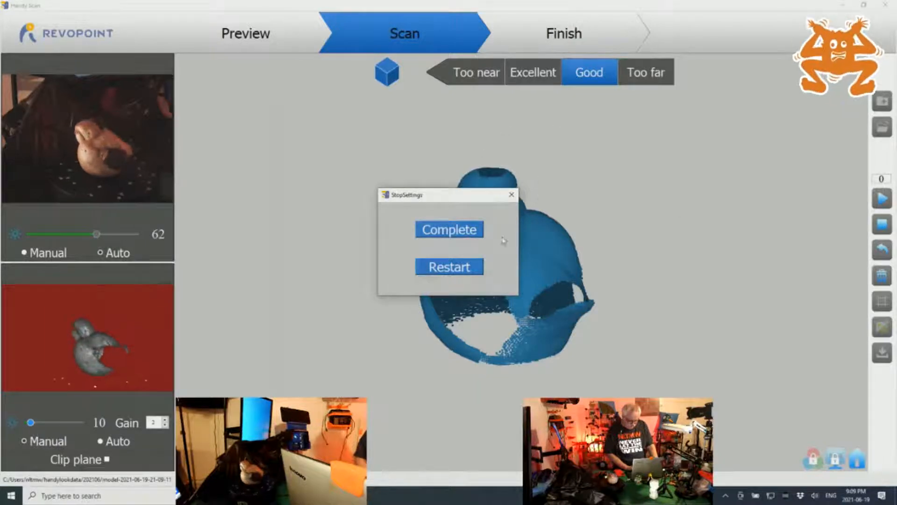
left_click(438, 269)
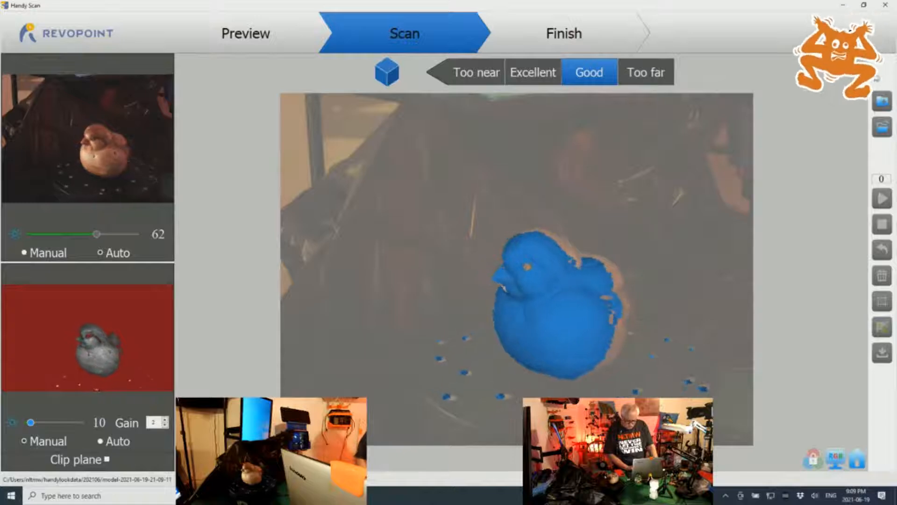
Create a new project using the Dark scan mode with the No color texture option
left_click(878, 106)
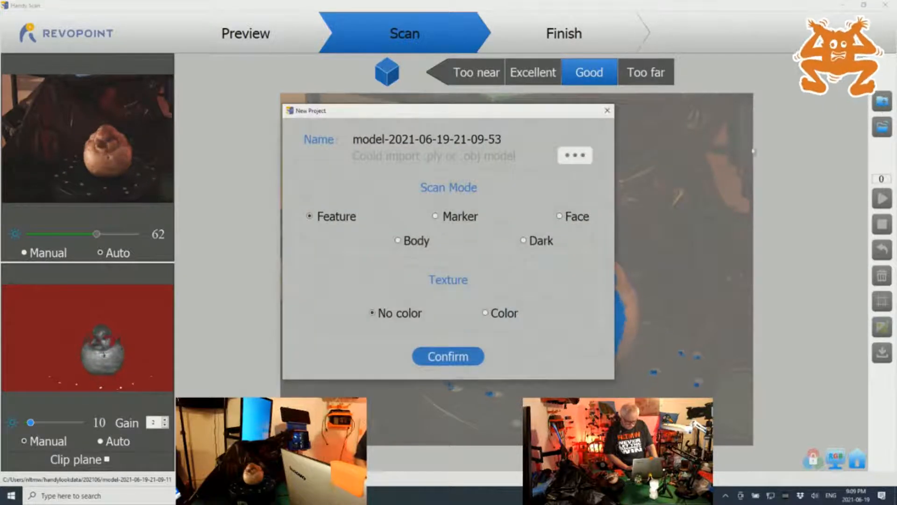
left_click(525, 240)
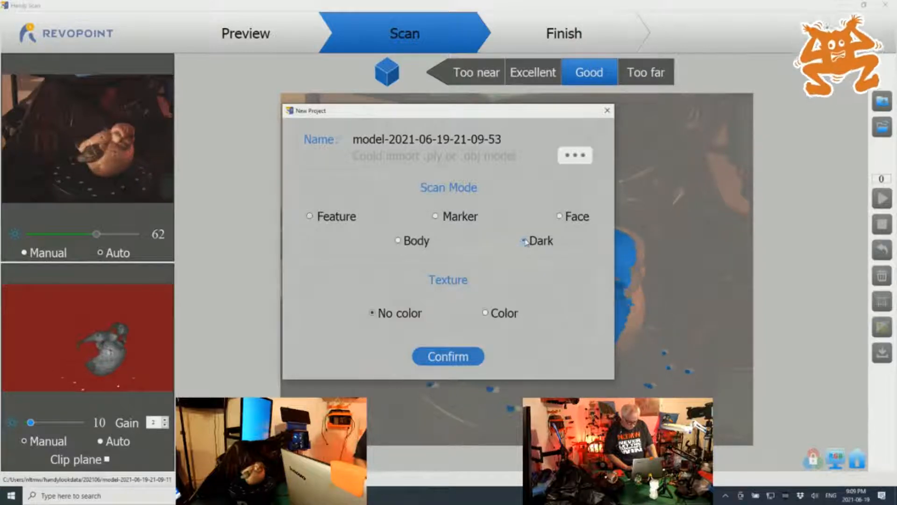
left_click(444, 356)
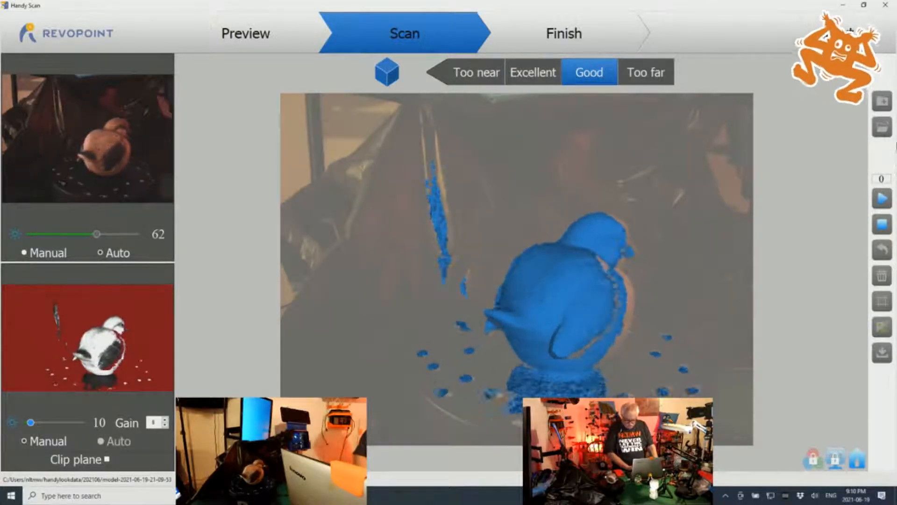
Scan the bird figurine on the turntable, pausing and resuming twice to reposition it, and complete the scan
left_click(878, 197)
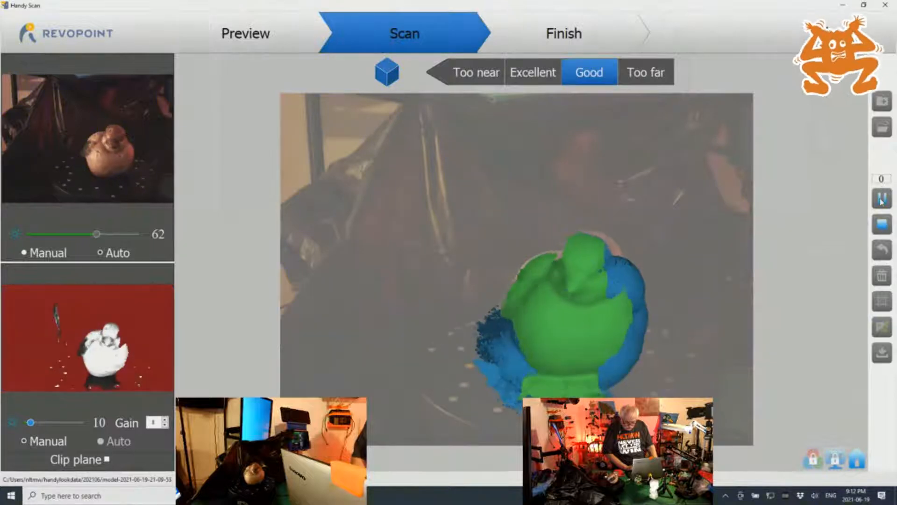
left_click(882, 199)
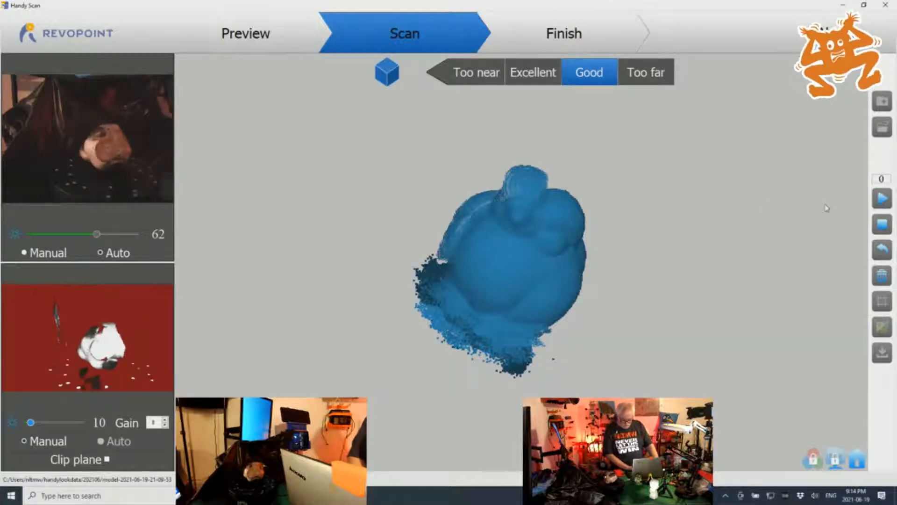
left_click(881, 200)
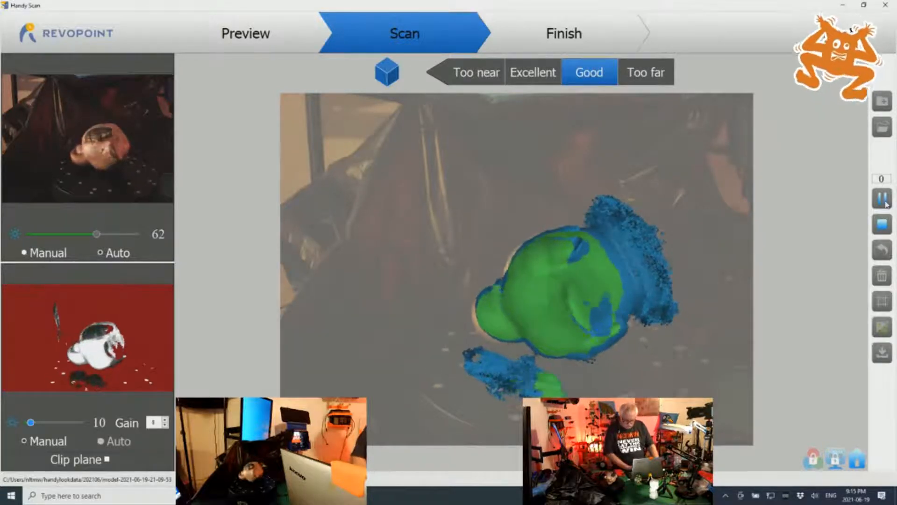
left_click(884, 200)
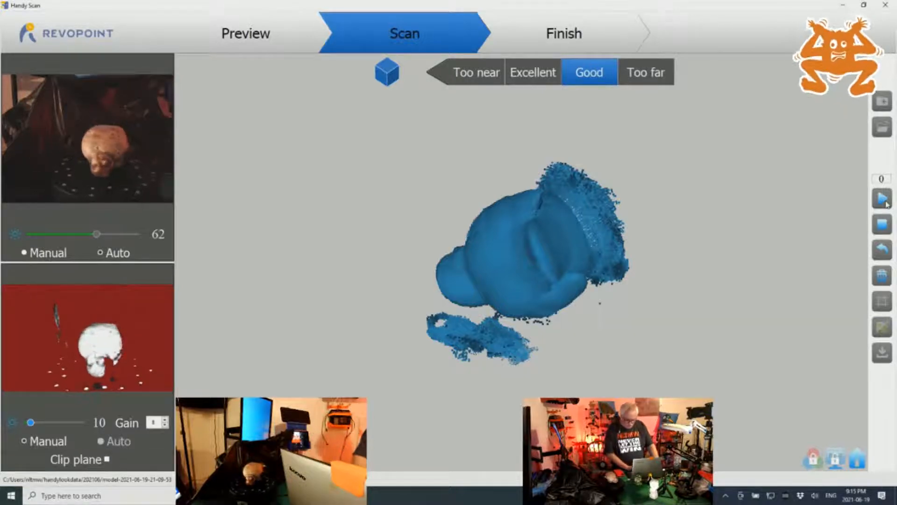
left_click(887, 203)
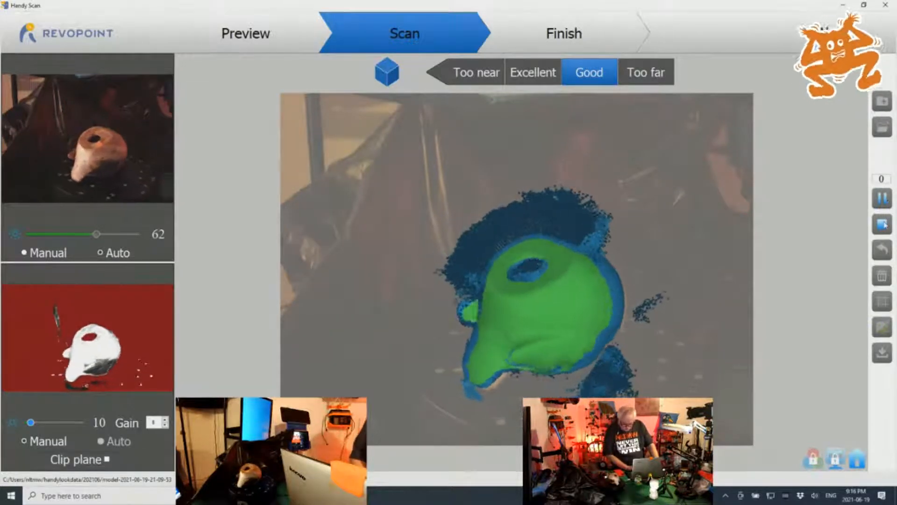
left_click(882, 224)
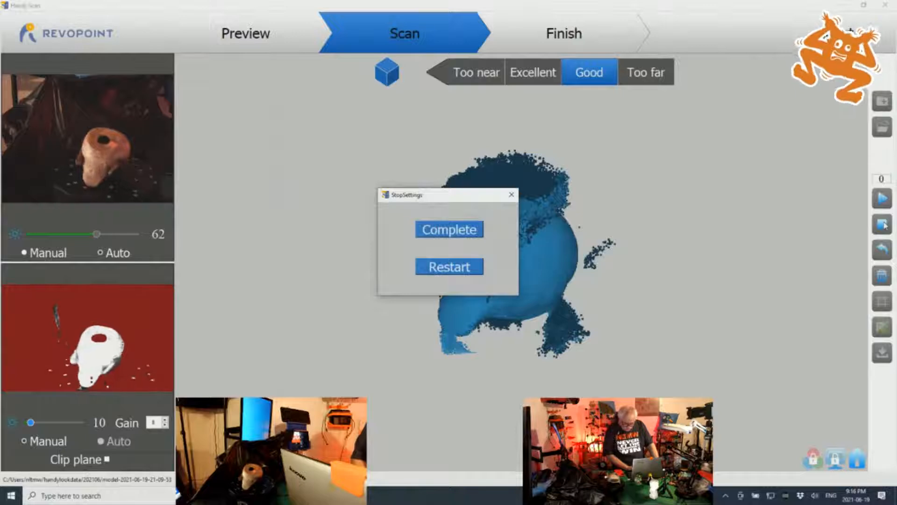
left_click(443, 230)
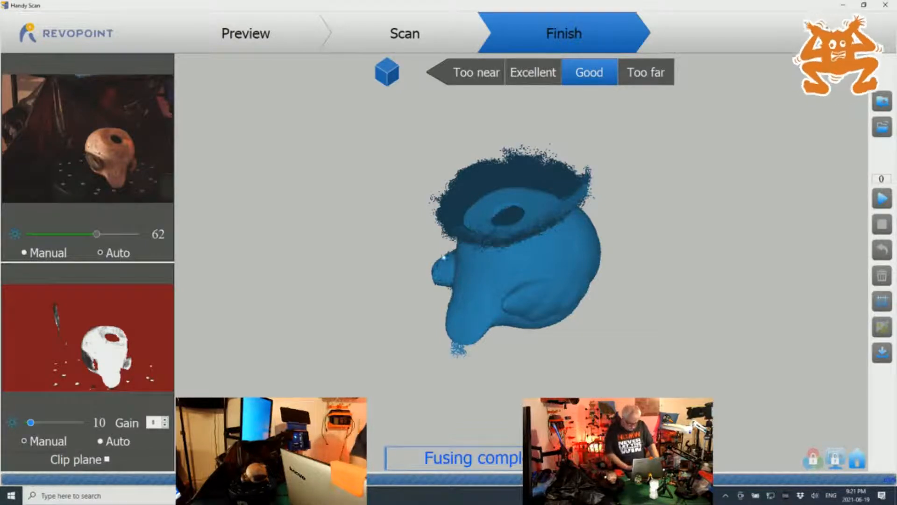
Inspect the fused bird point cloud from several sides and convert it to a mesh with holes filled
scroll(407, 265, "down", 5)
scroll(406, 265, "up", 6)
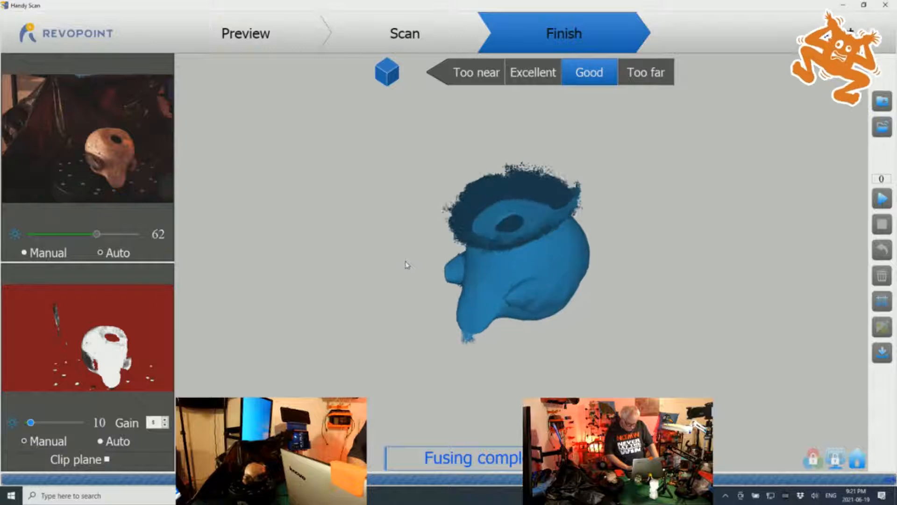
left_click_drag(361, 330, 677, 411)
left_click_drag(850, 31, 497, 201)
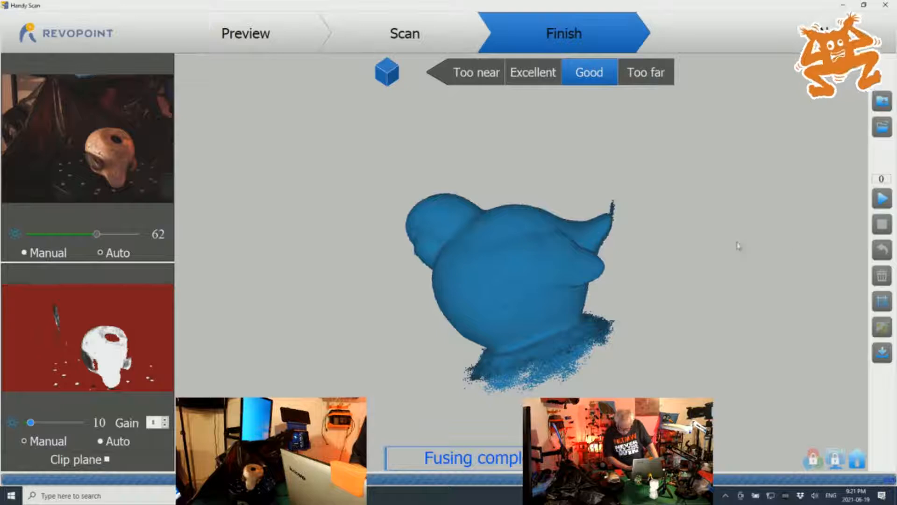
left_click(881, 303)
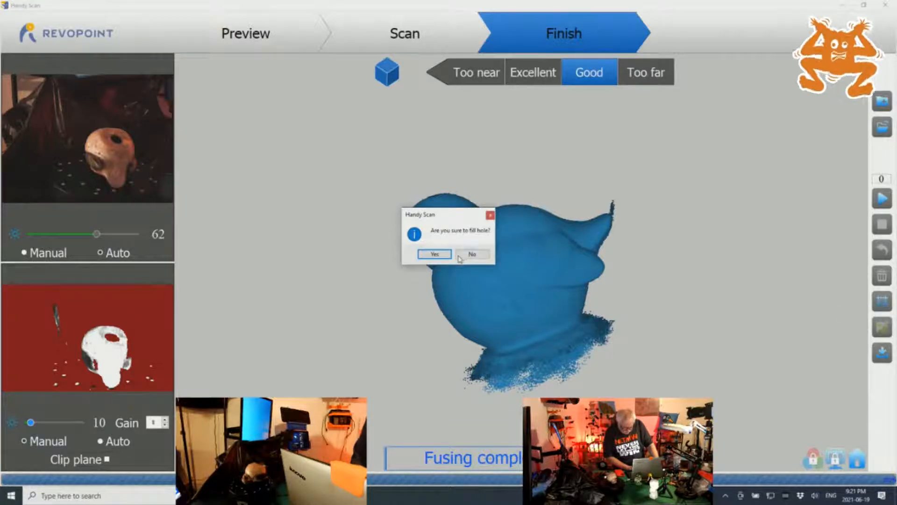
left_click(435, 255)
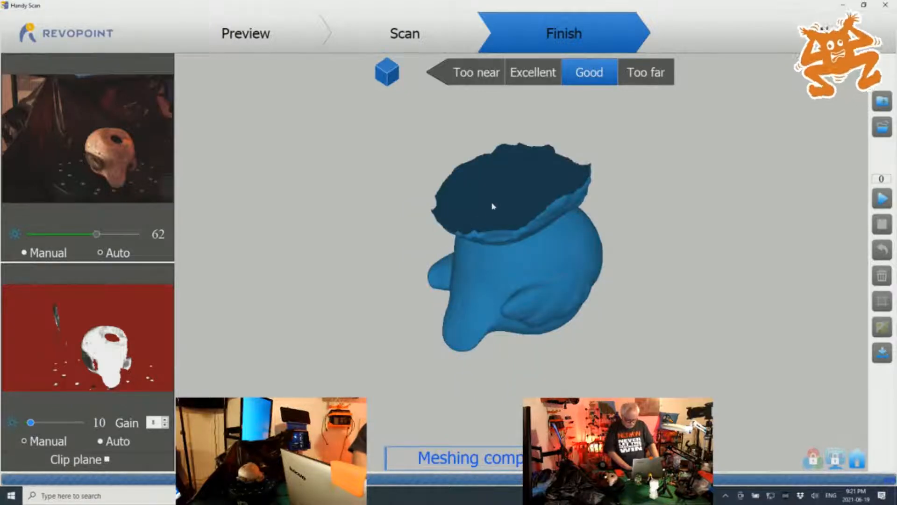
Export the meshed bird model to the Desktop as Birdtest01 in STL format
scroll(498, 206, "up", 3)
scroll(499, 207, "down", 2)
scroll(498, 207, "up", 1)
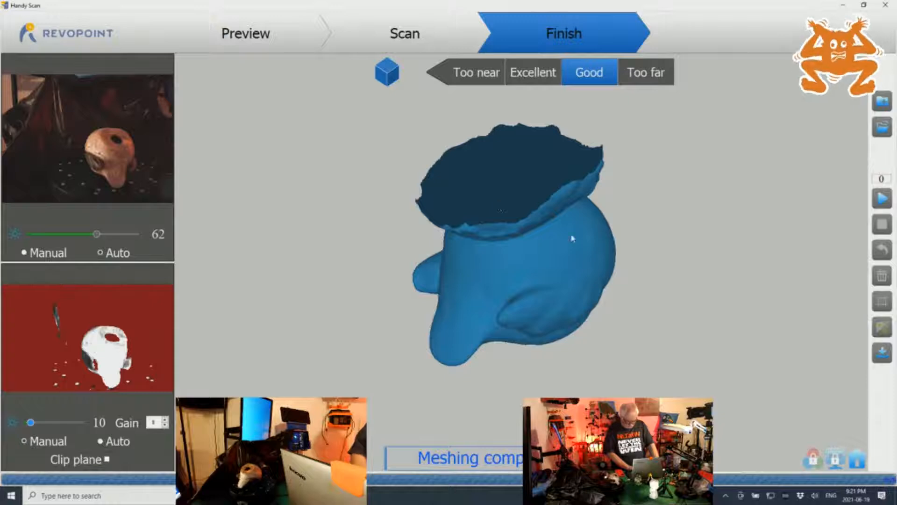
left_click(882, 353)
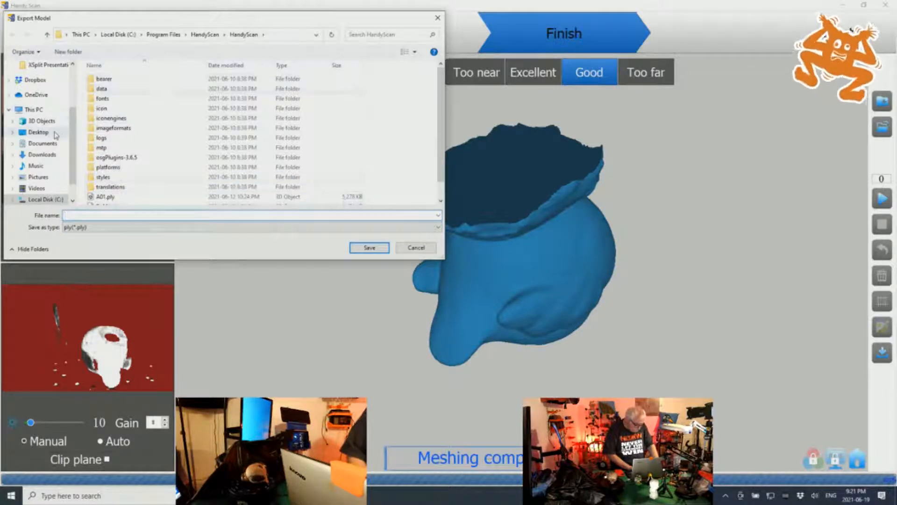
left_click(39, 133)
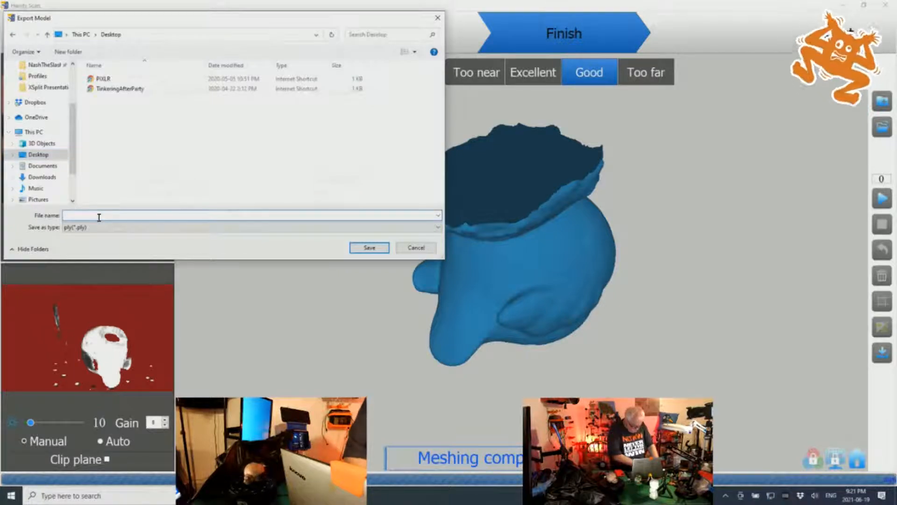
type("Birdtes")
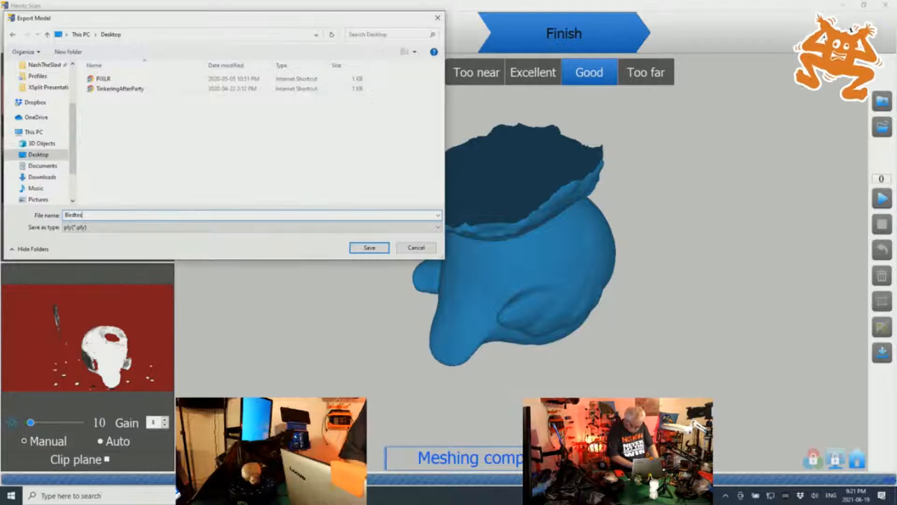
type("t01")
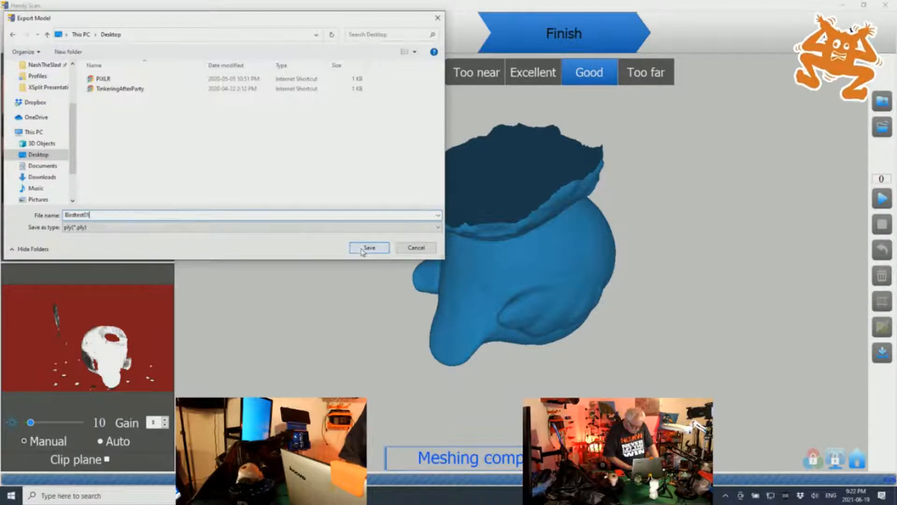
left_click(362, 227)
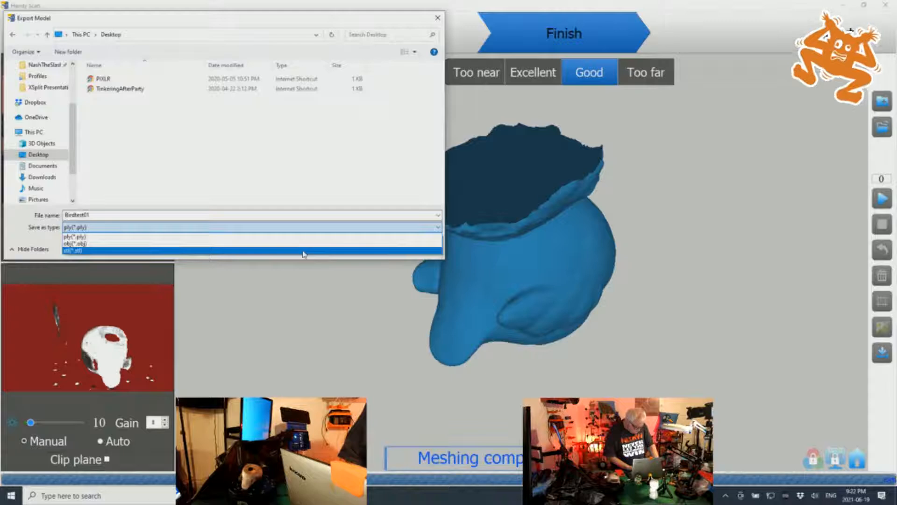
left_click(304, 252)
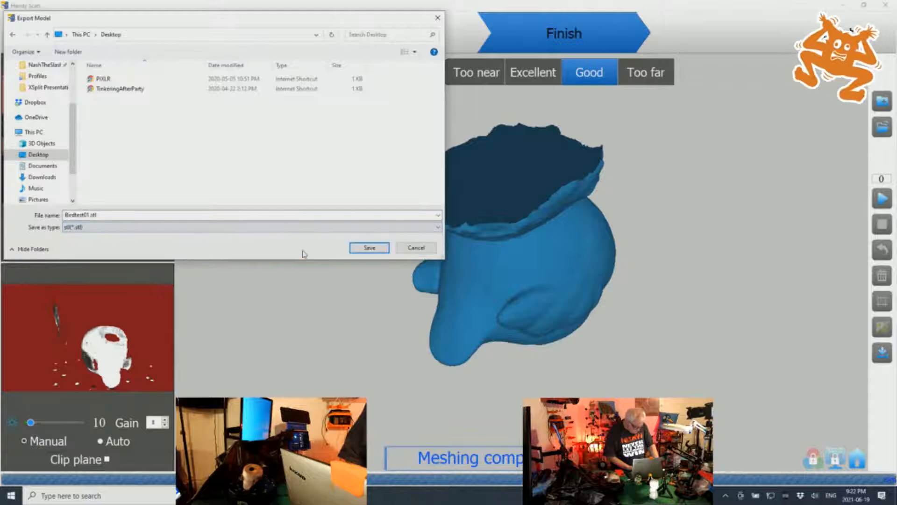
left_click(369, 248)
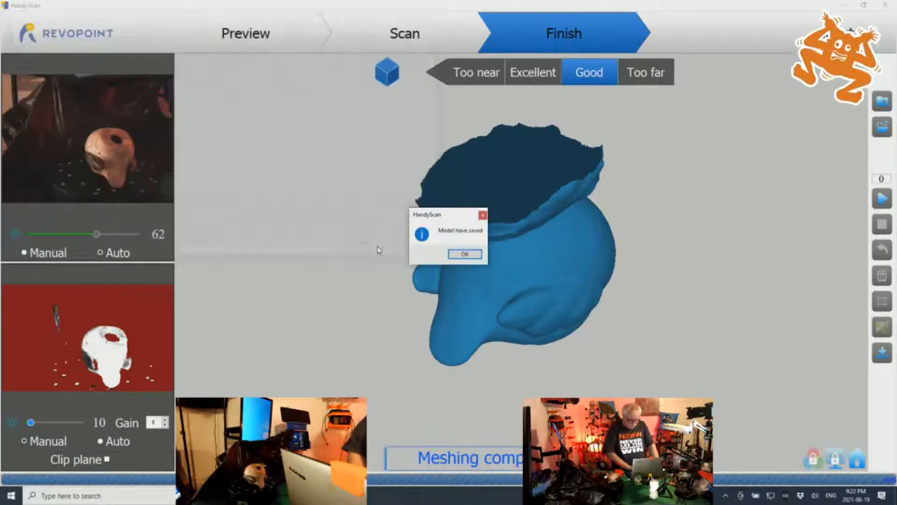
left_click(465, 254)
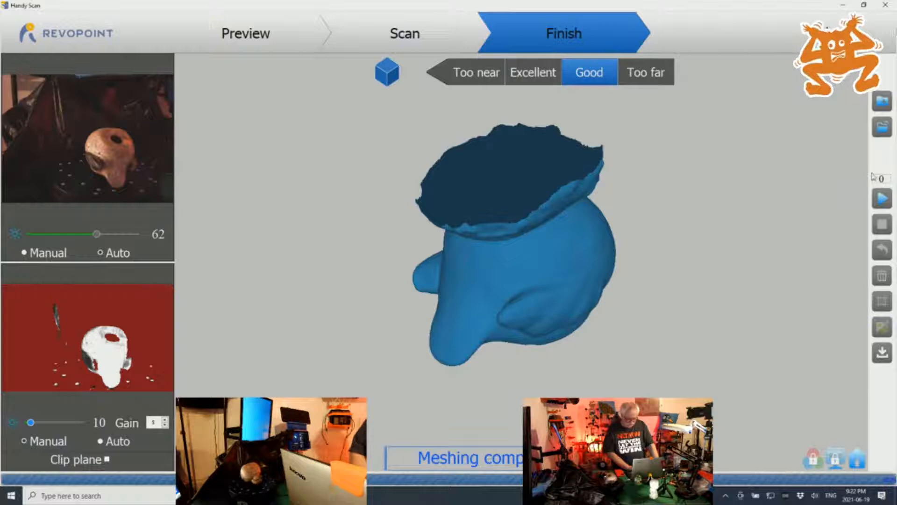
Switch to Handy Studio, allowing ModelProcessTool.exe to run, and import Birdtest01.ply from the Desktop
left_click(843, 6)
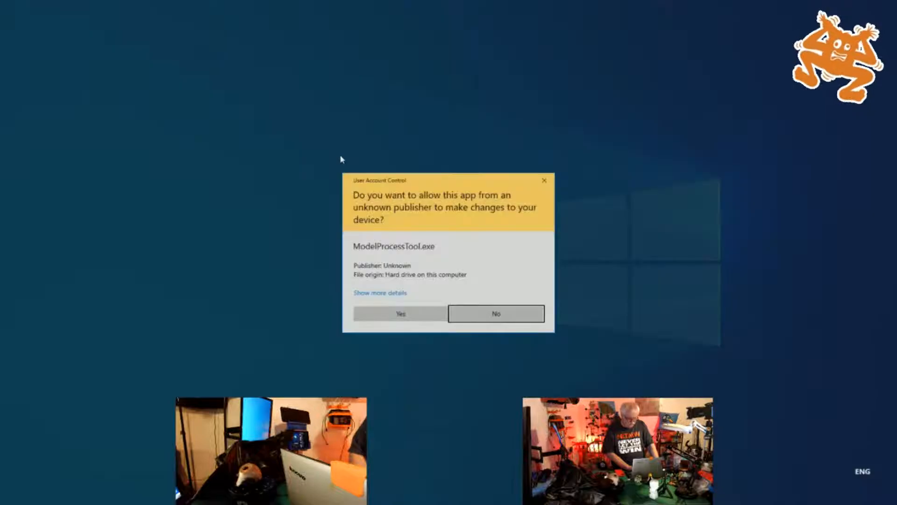
left_click(411, 312)
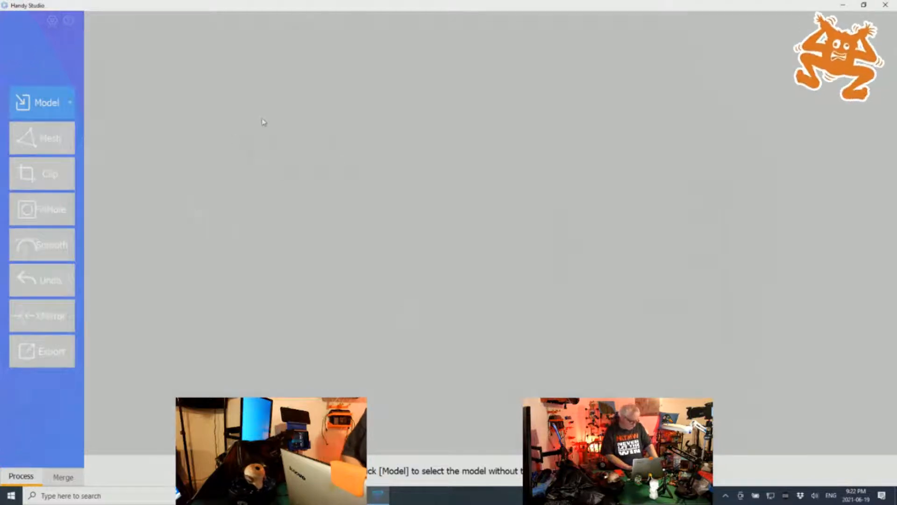
left_click(41, 102)
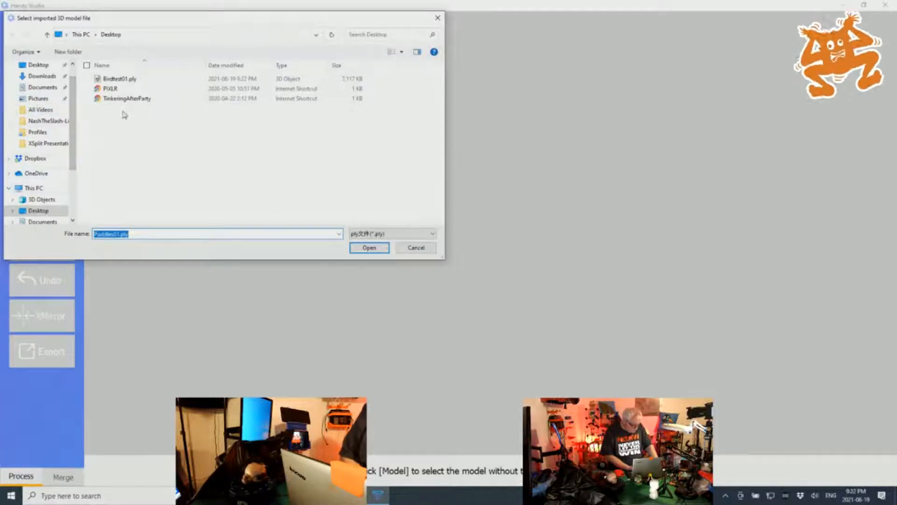
left_click(131, 83)
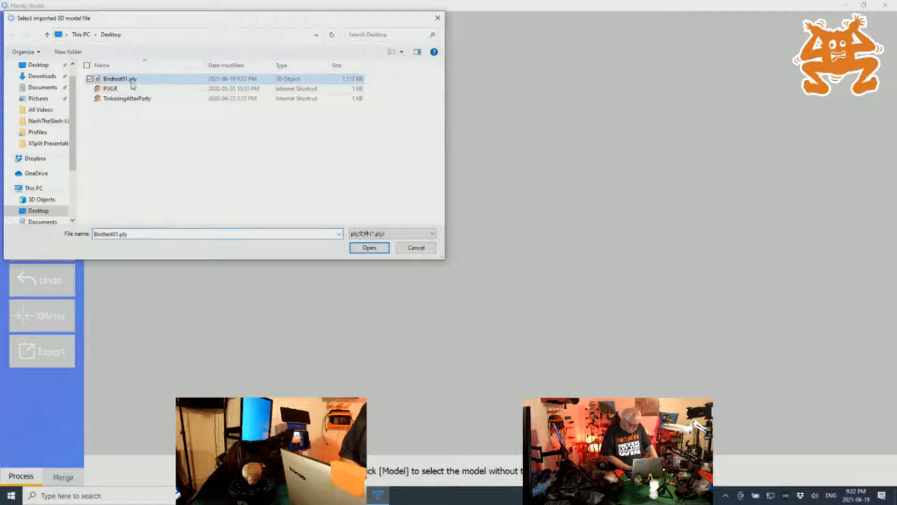
left_click(369, 248)
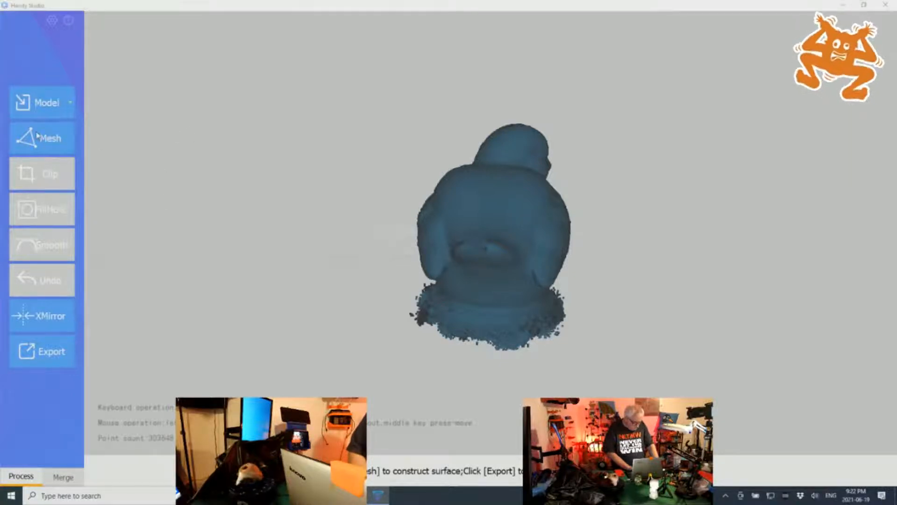
Mesh the imported bird point cloud and start exporting the result with STL as the file type
left_click(34, 150)
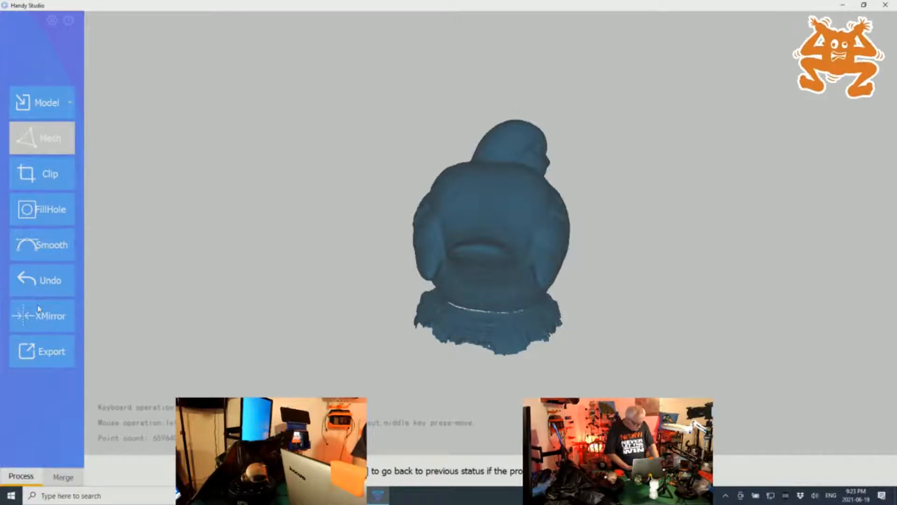
left_click(42, 353)
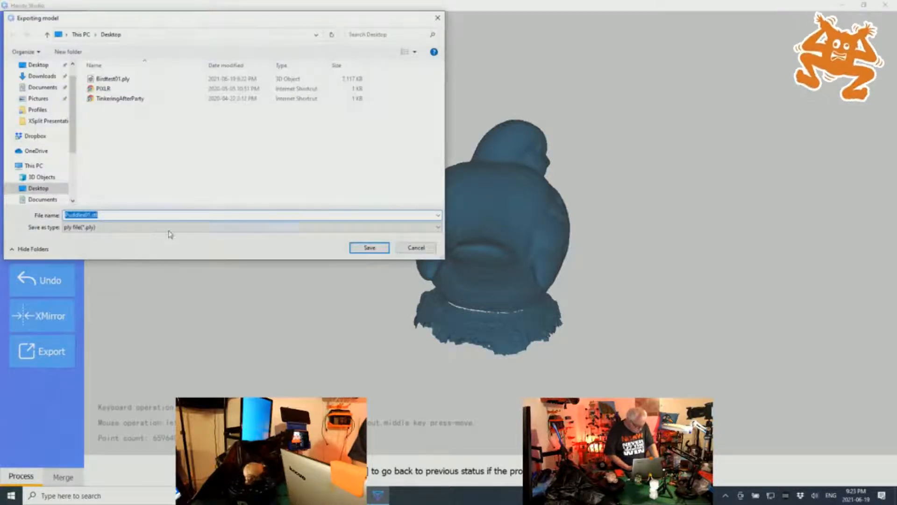
left_click(171, 228)
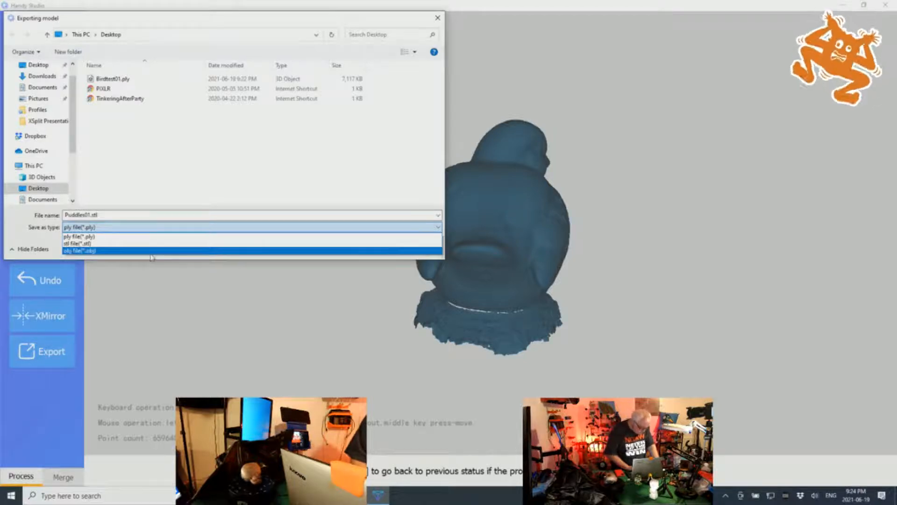
left_click(155, 244)
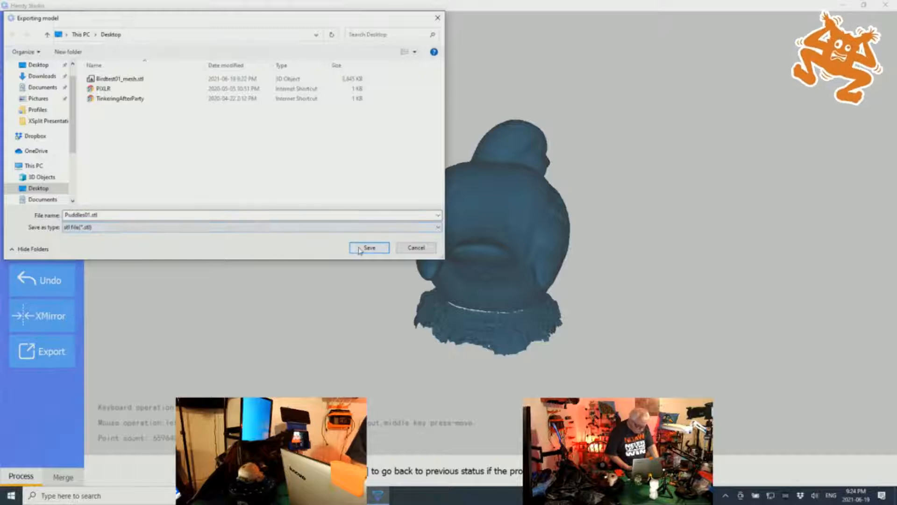
Name the export Birdtest01a_mesh.stl, based on the existing Birdtest01_mesh.stl, and save it to the Desktop
left_click(127, 216)
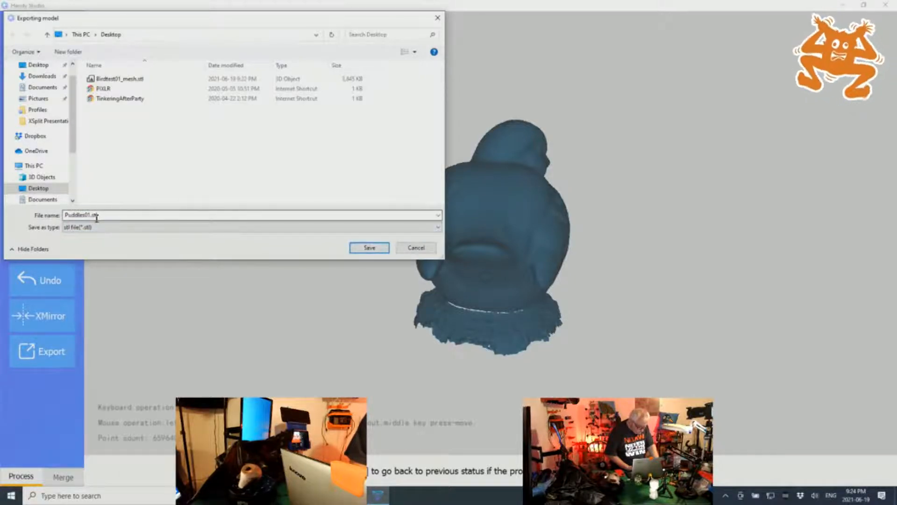
left_click(147, 82)
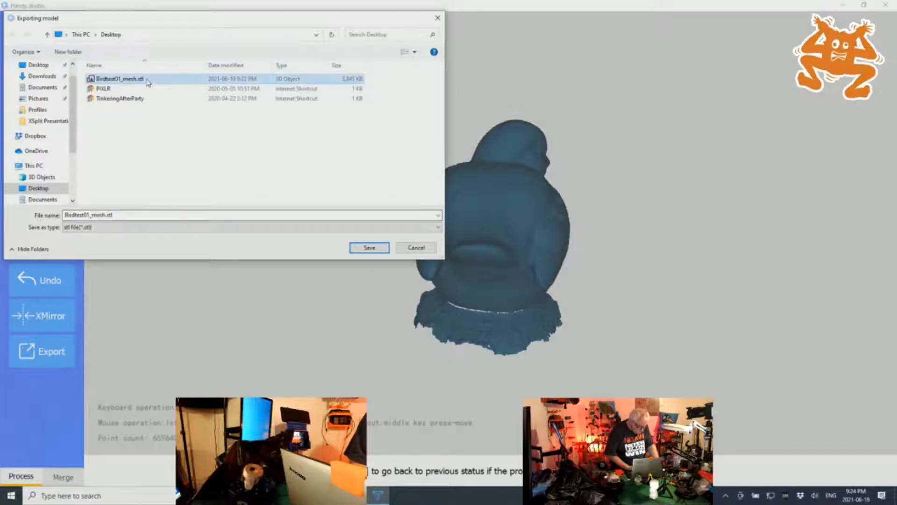
left_click(130, 214)
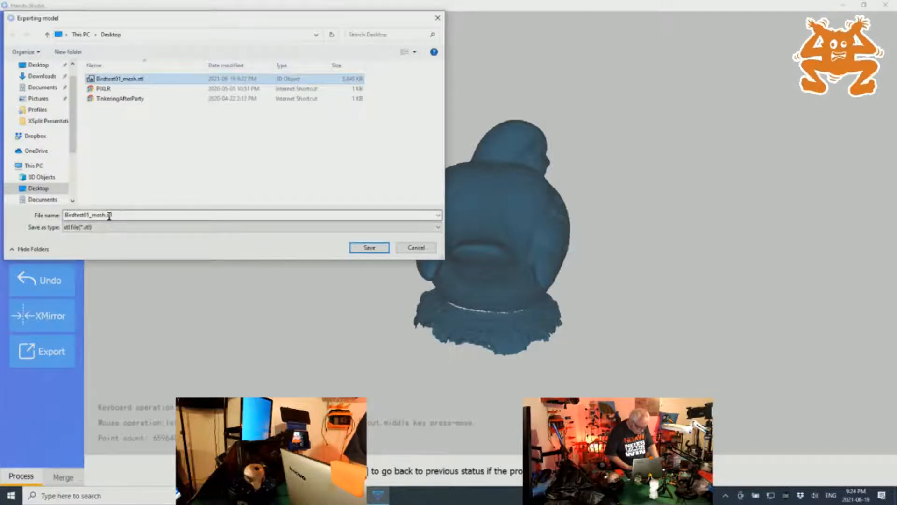
double_click(88, 216)
left_click(88, 216)
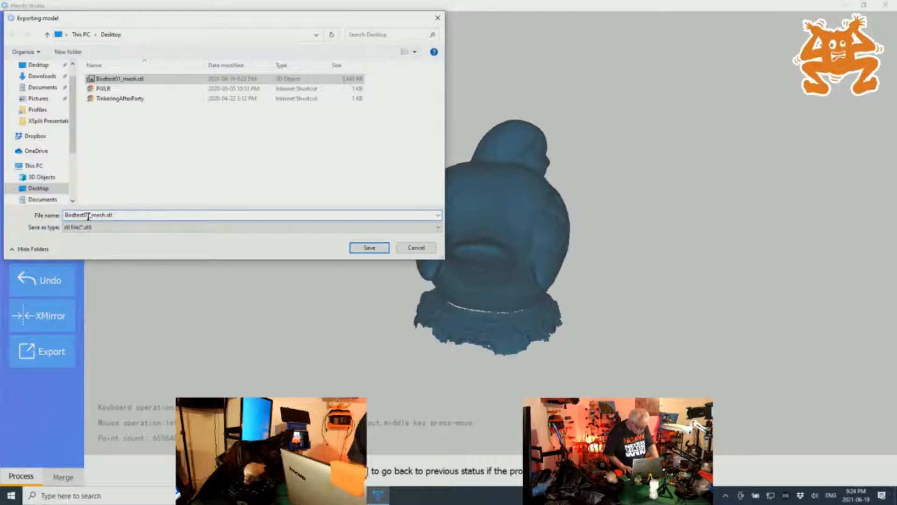
key("Right")
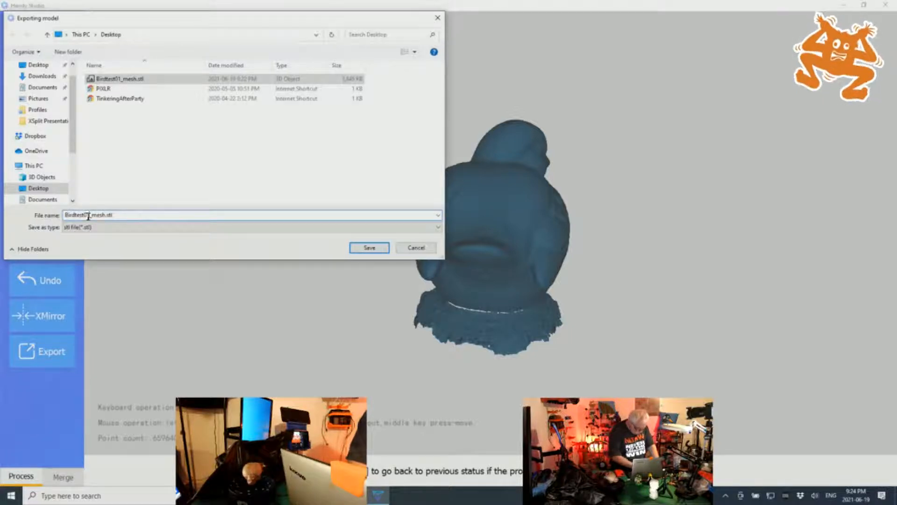
type("a")
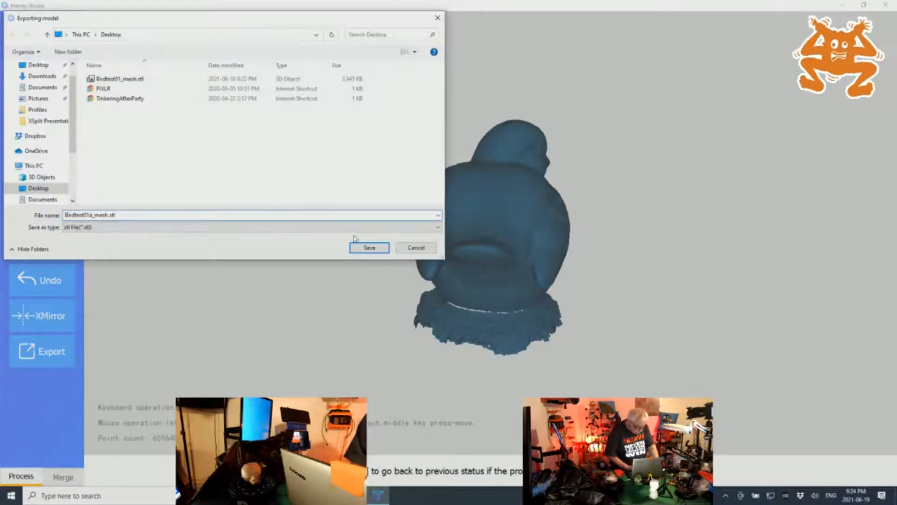
left_click(376, 252)
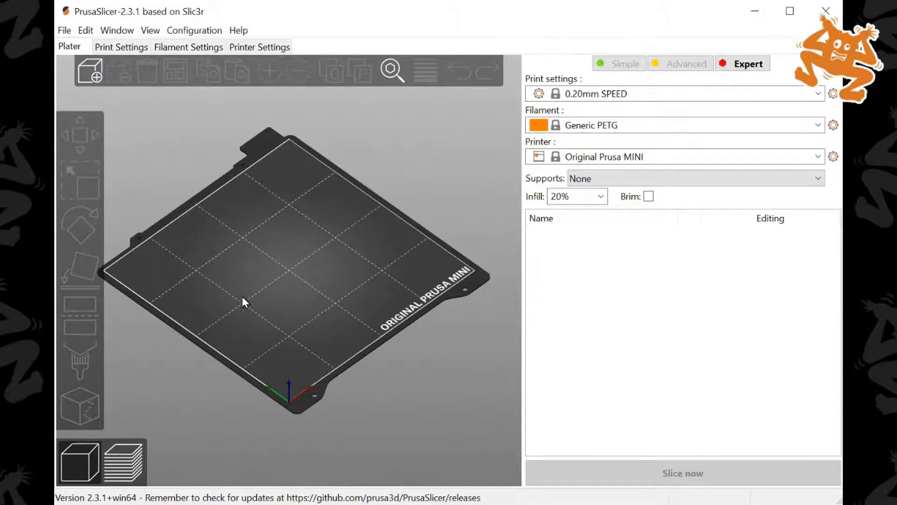
left_click_drag(311, 8, 312, 8)
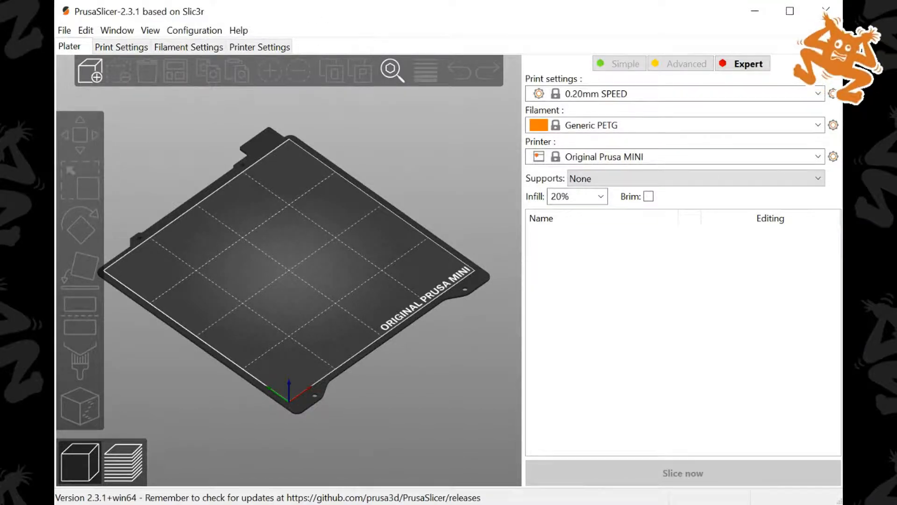
left_click(89, 71)
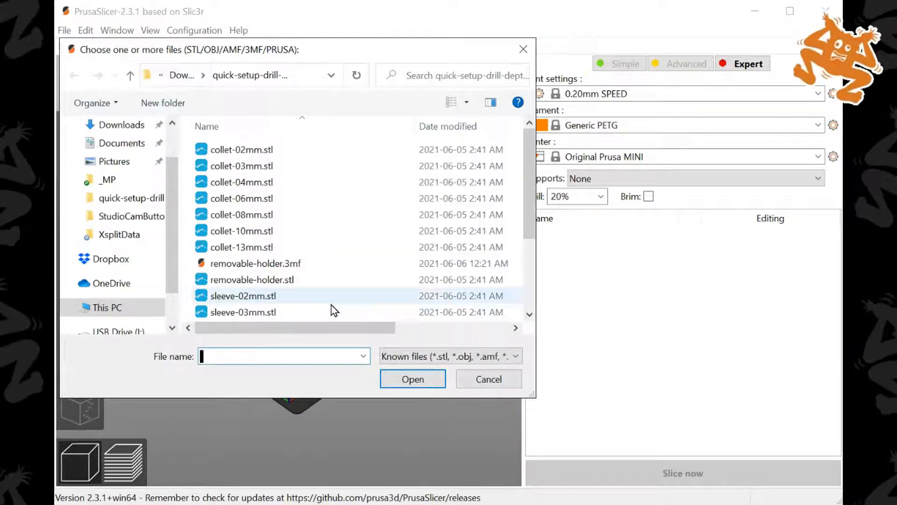
left_click(483, 381)
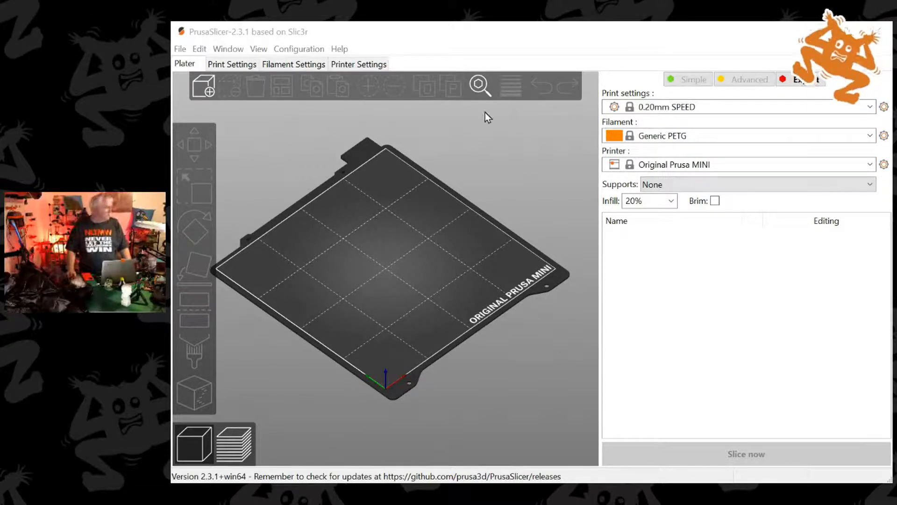
Import Birdtest01a_mesh.stl from the Dropbox _MP folder onto the PrusaSlicer print bed
left_click(204, 85)
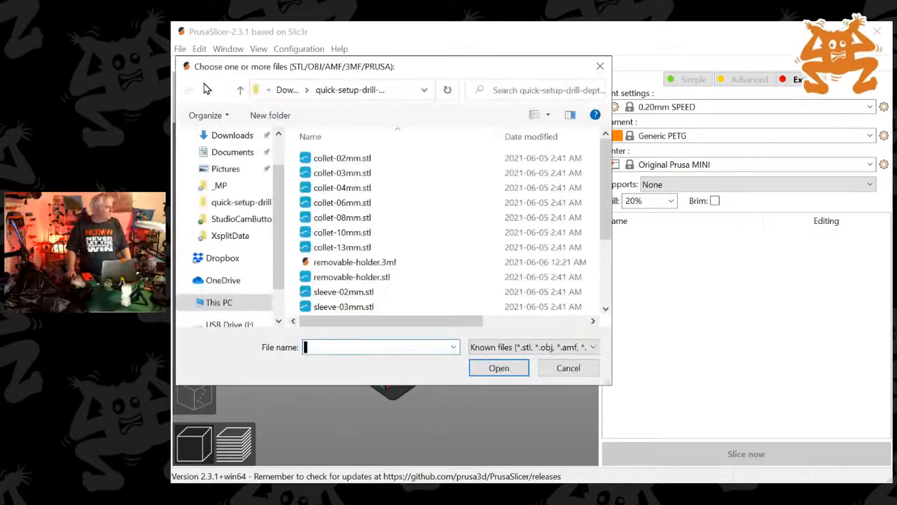
left_click(221, 187)
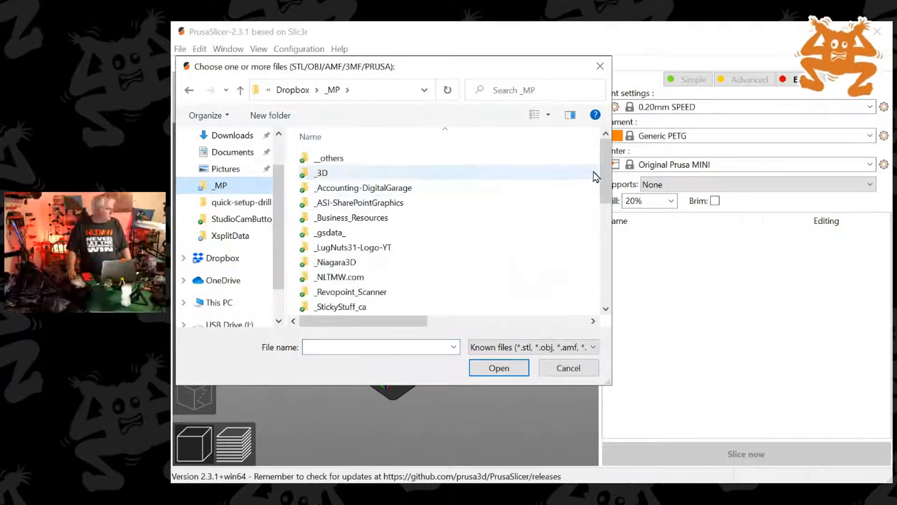
left_click_drag(602, 168, 603, 310)
left_click(383, 306)
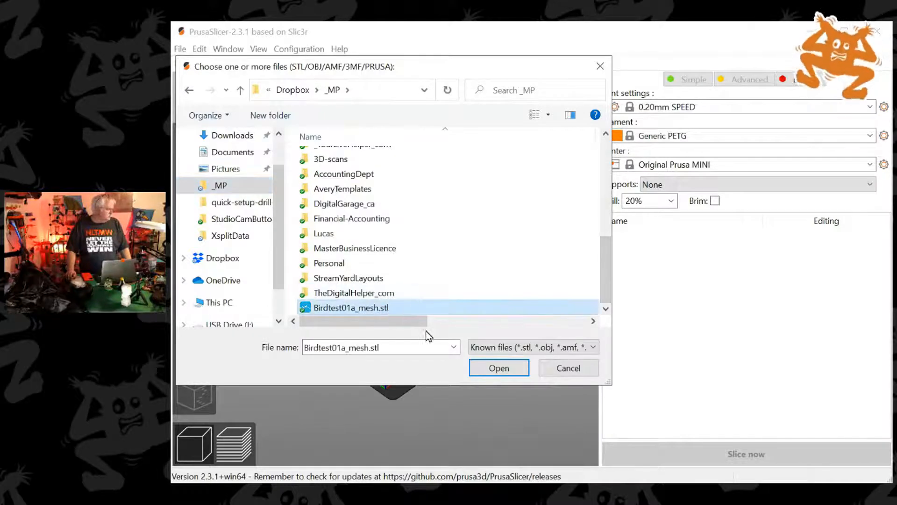
left_click(505, 373)
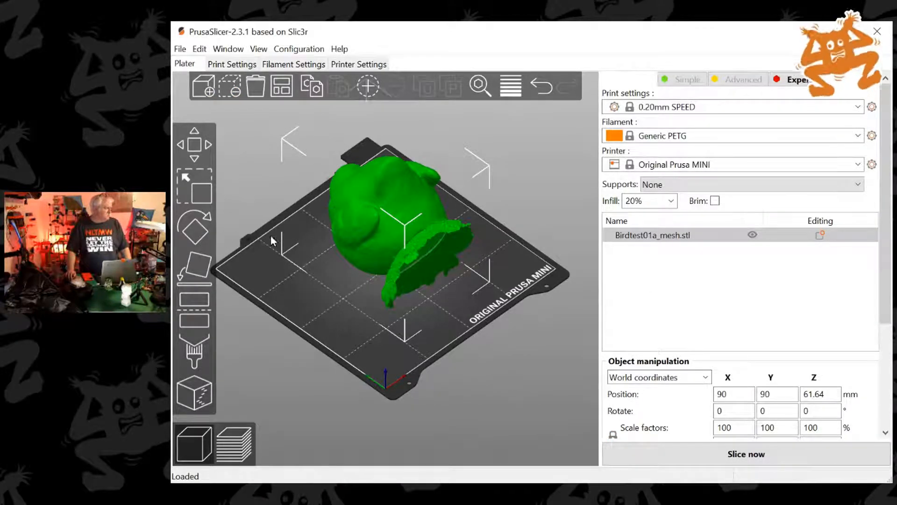
Stand the bird upright by placing the underside of its base on the print bed with Place on face
left_click(196, 268)
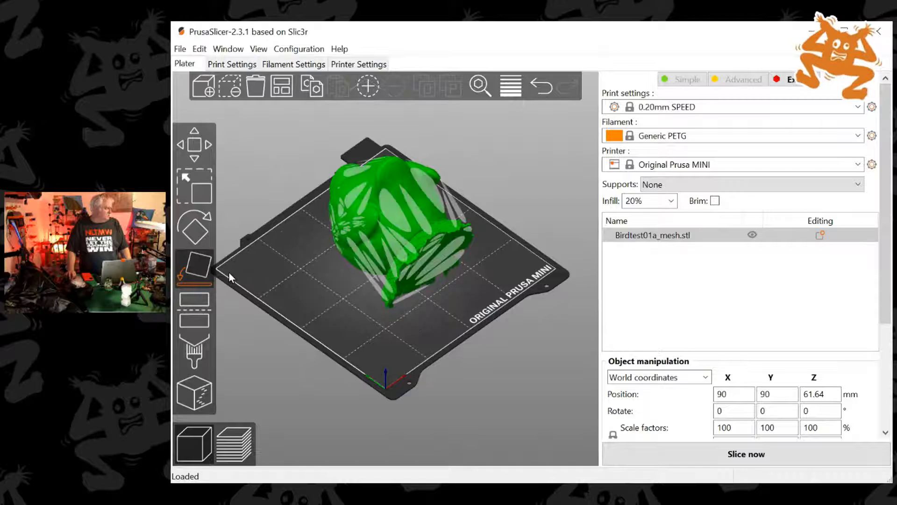
left_click(442, 259)
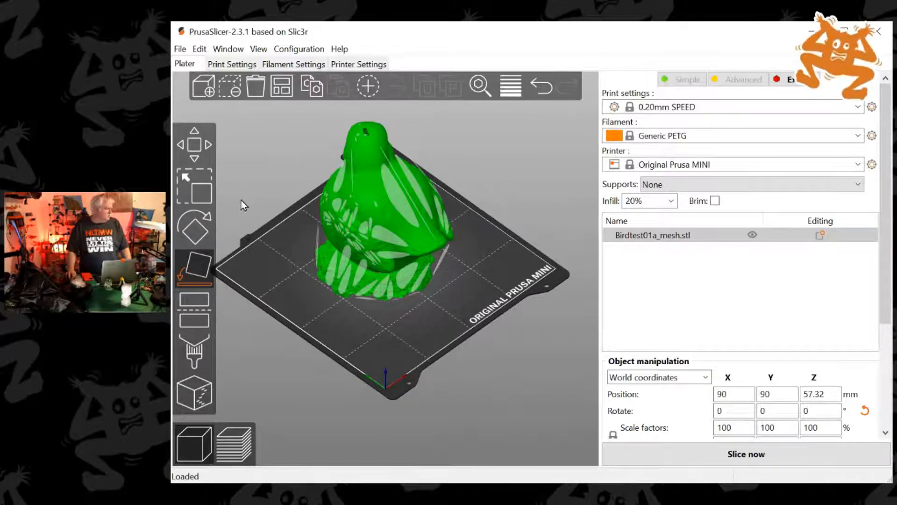
left_click(186, 259)
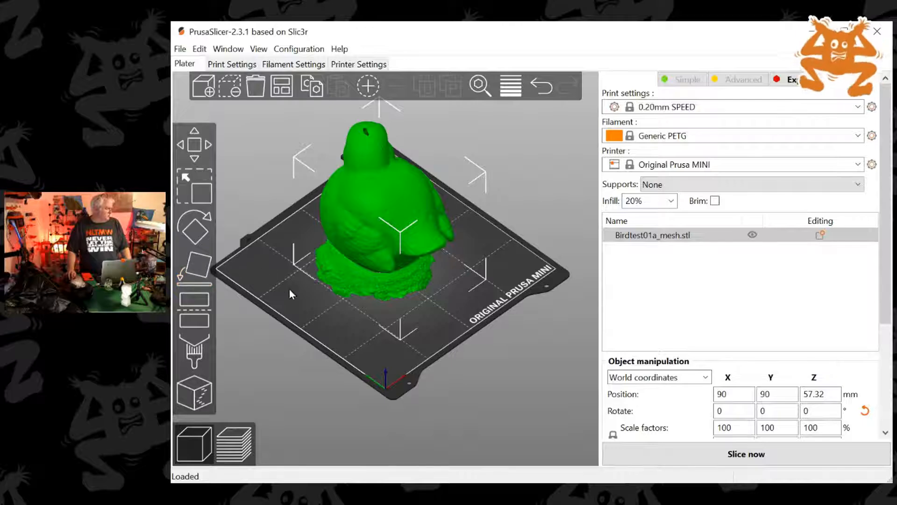
Add a second instance of the bird to the print bed and remove it again
left_click_drag(334, 315, 478, 336)
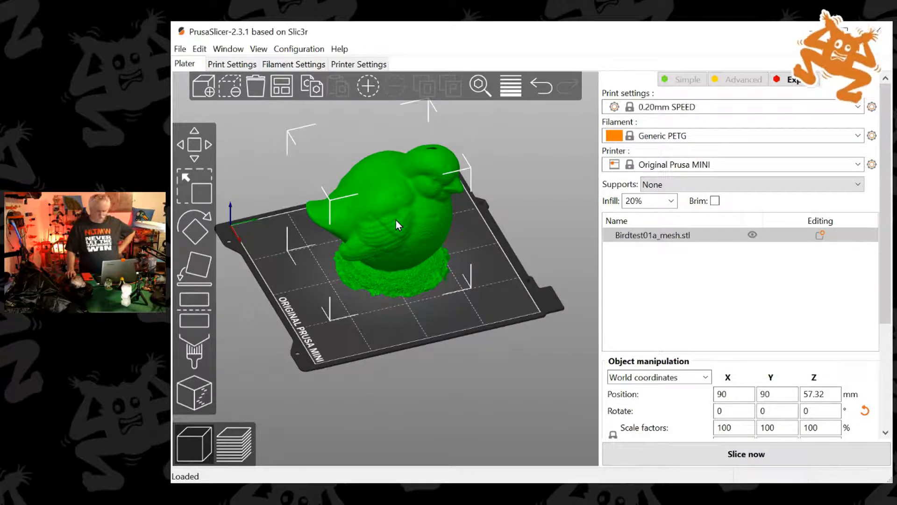
right_click_drag(396, 220, 411, 252)
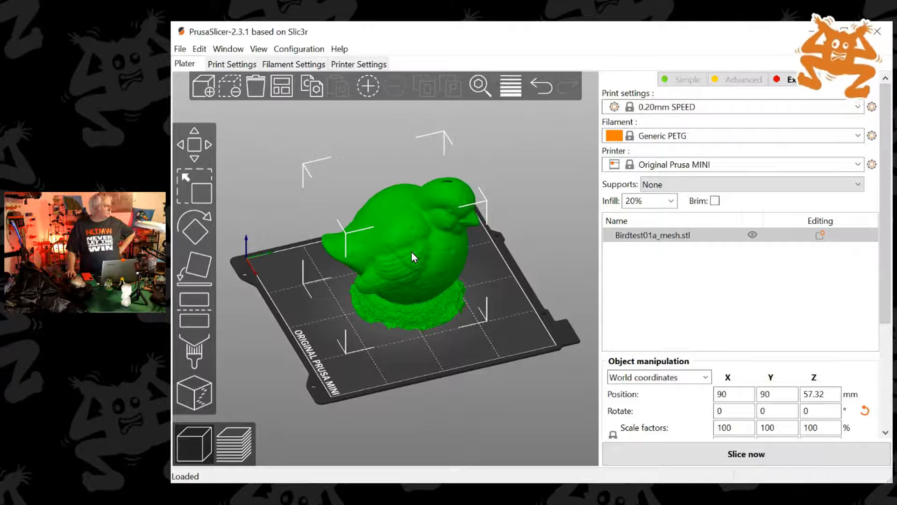
left_click(373, 86)
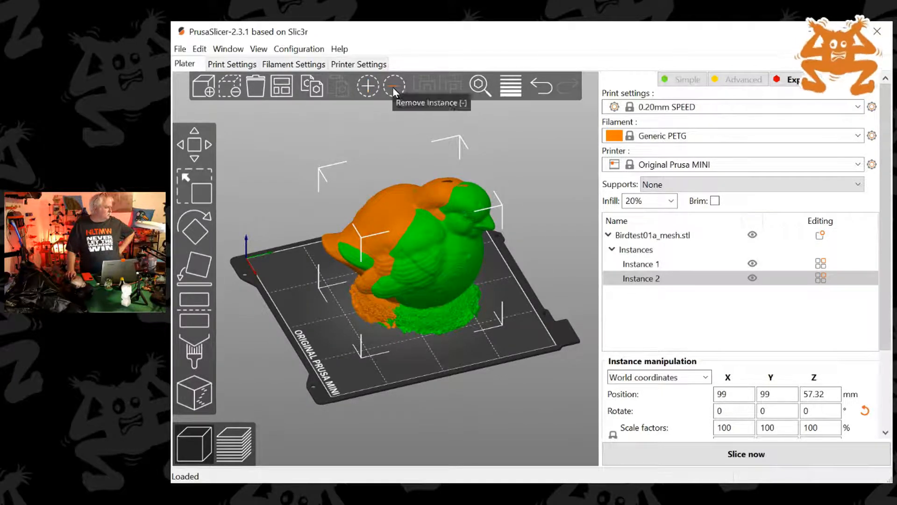
left_click(393, 87)
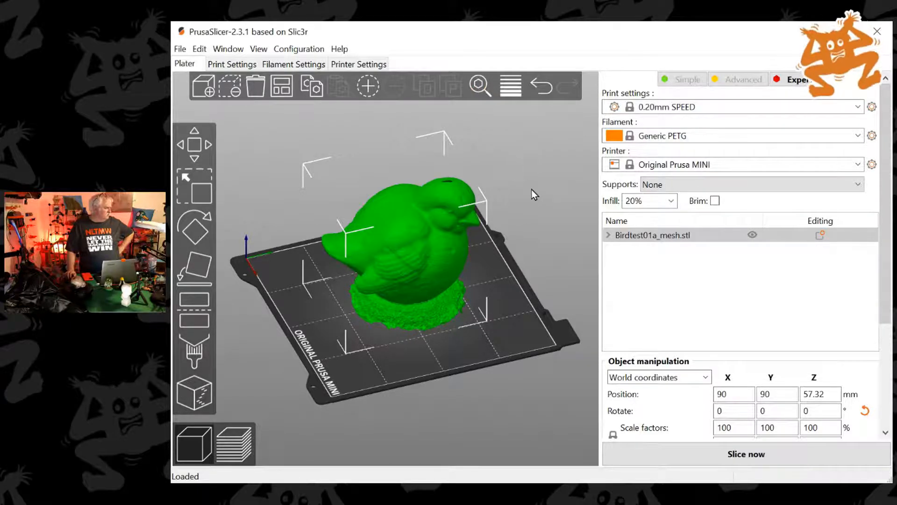
Examine the upright bird model on the print bed from the side, from above and from the front
mouse_move(532, 189)
middle_mouse_down()
mouse_move(517, 215)
mouse_move(520, 197)
middle_mouse_up()
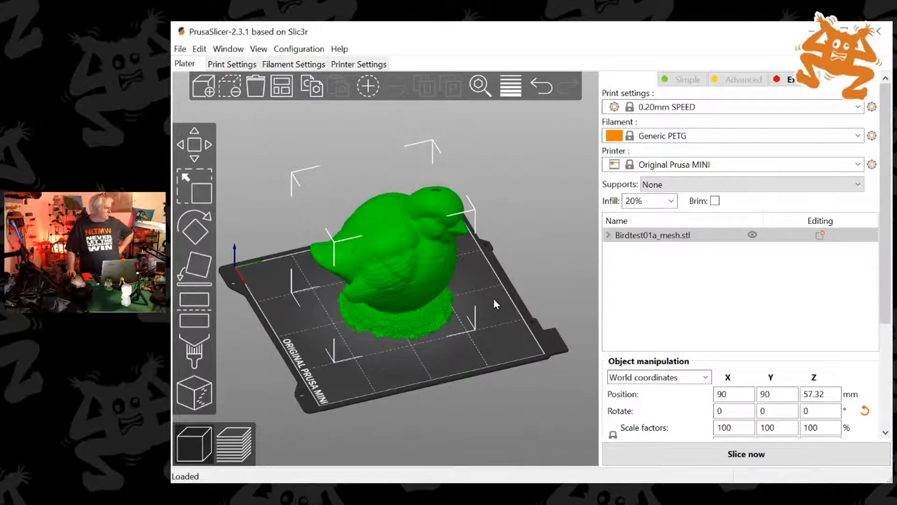
left_click_drag(493, 304, 621, 304)
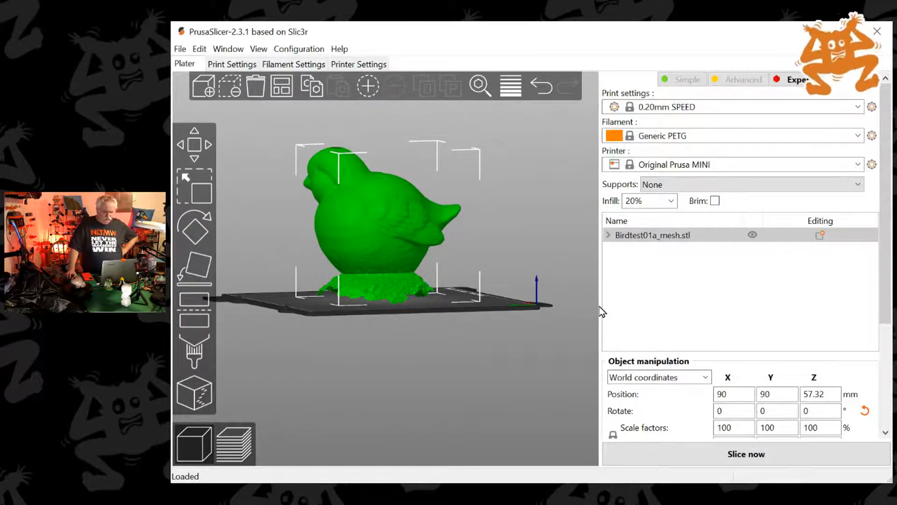
left_click_drag(599, 307, 622, 312)
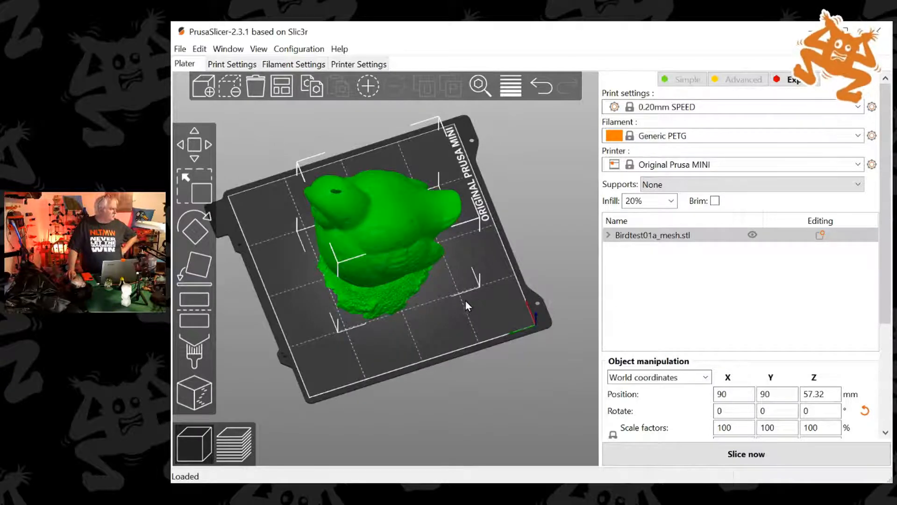
left_click_drag(454, 304, 493, 291)
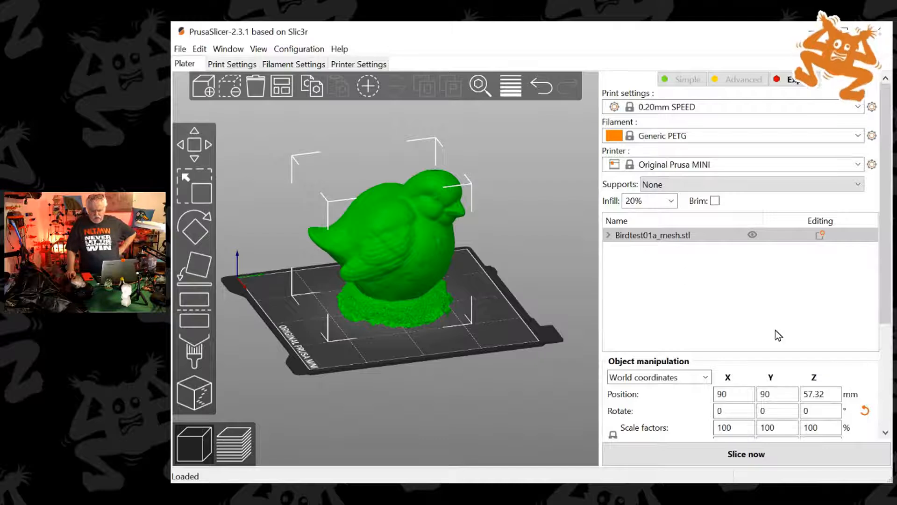